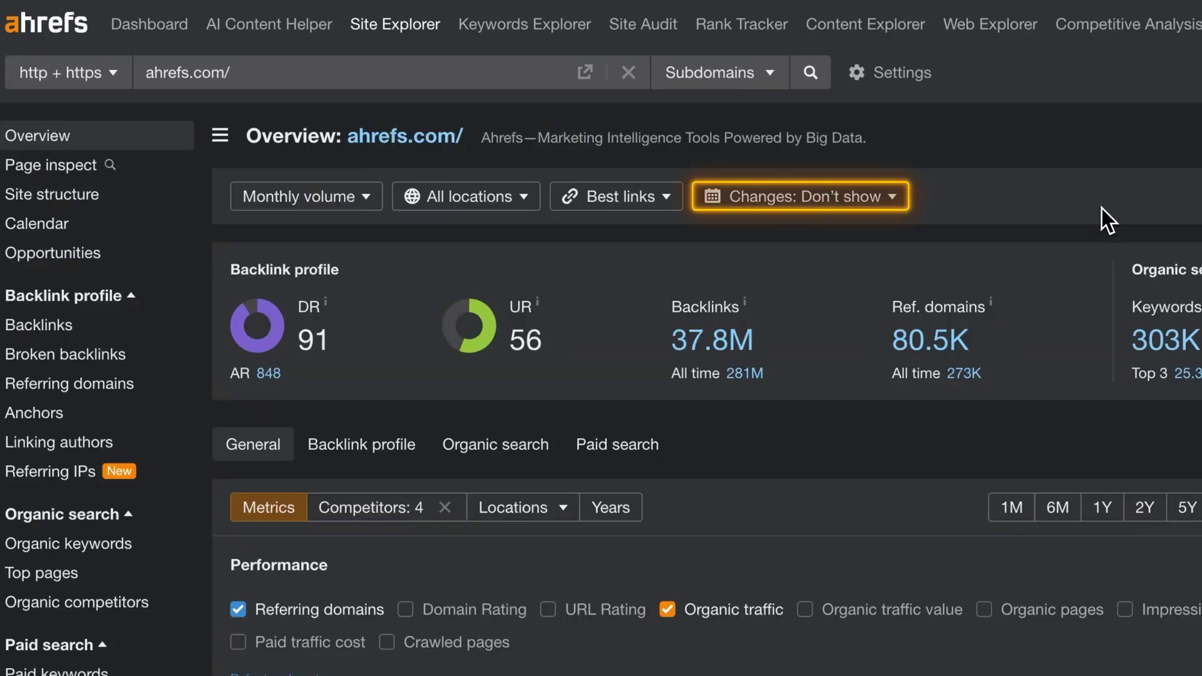
# Set the ahrefs.com overview's Changes comparison to the custom date 1 Oct 2024.
pyautogui.click(868, 205)
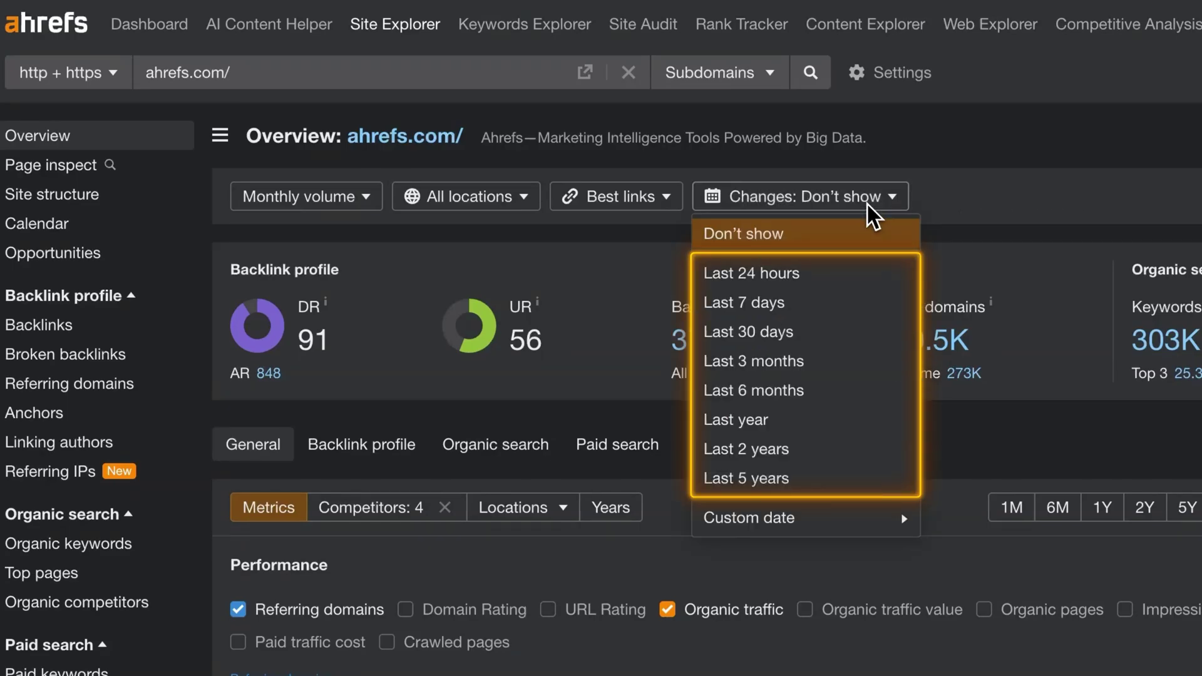
pyautogui.click(872, 519)
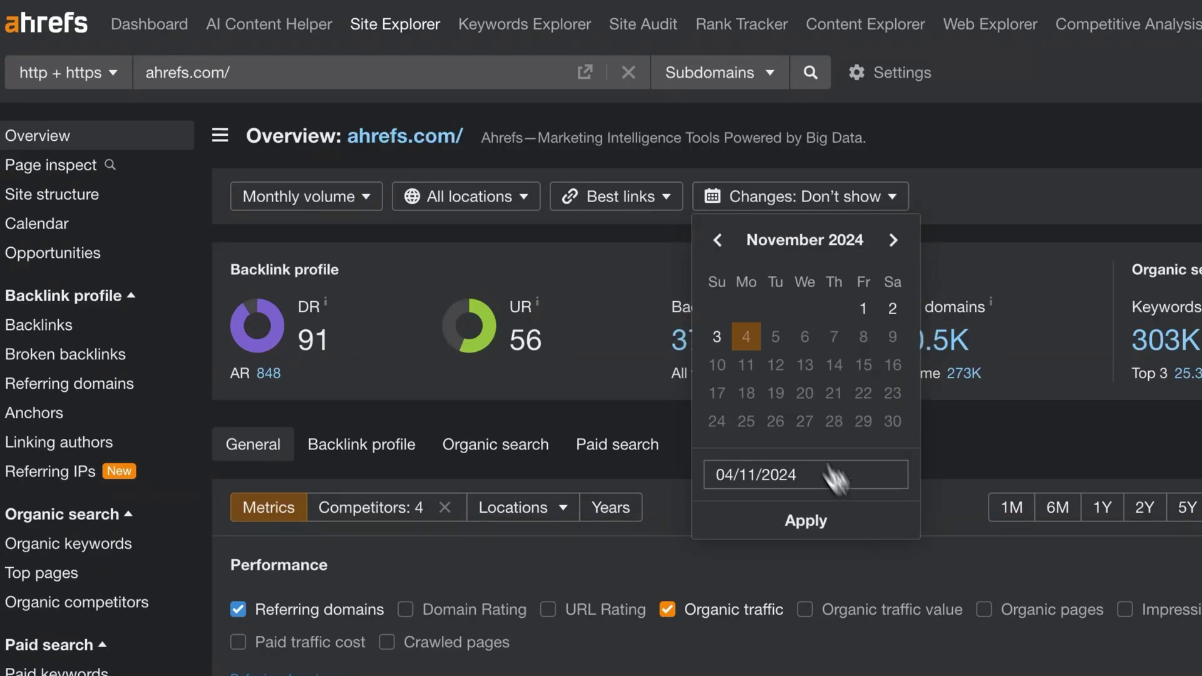
pyautogui.click(718, 241)
pyautogui.click(774, 308)
pyautogui.click(845, 523)
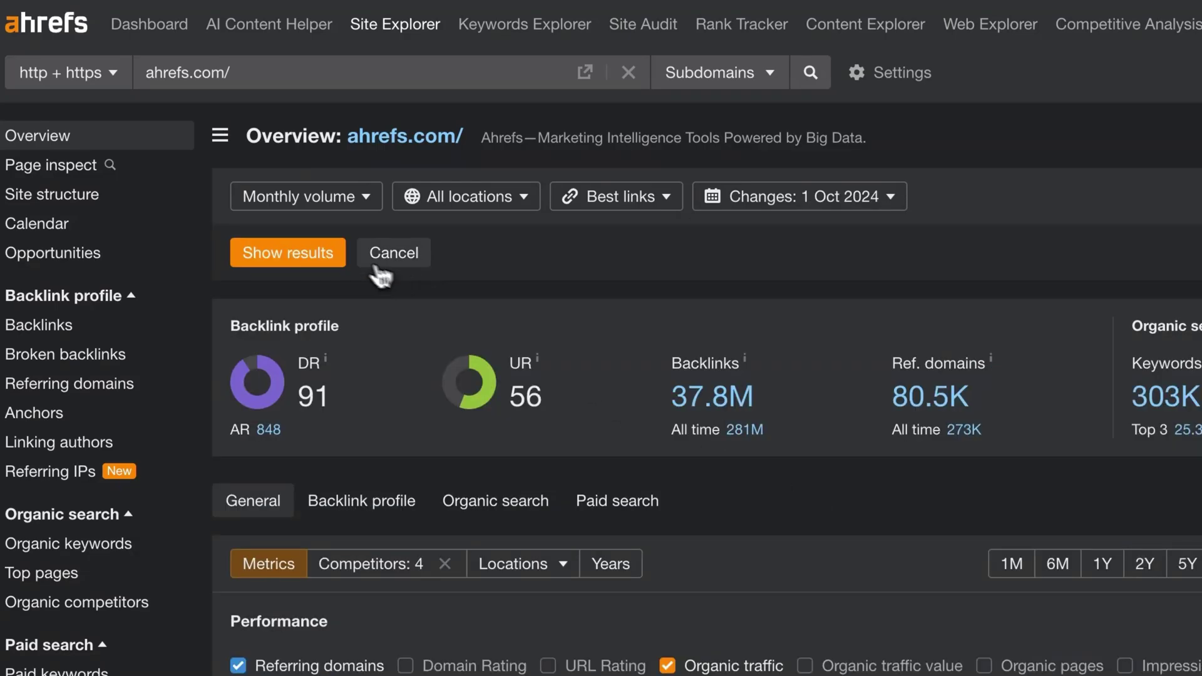
pyautogui.click(328, 256)
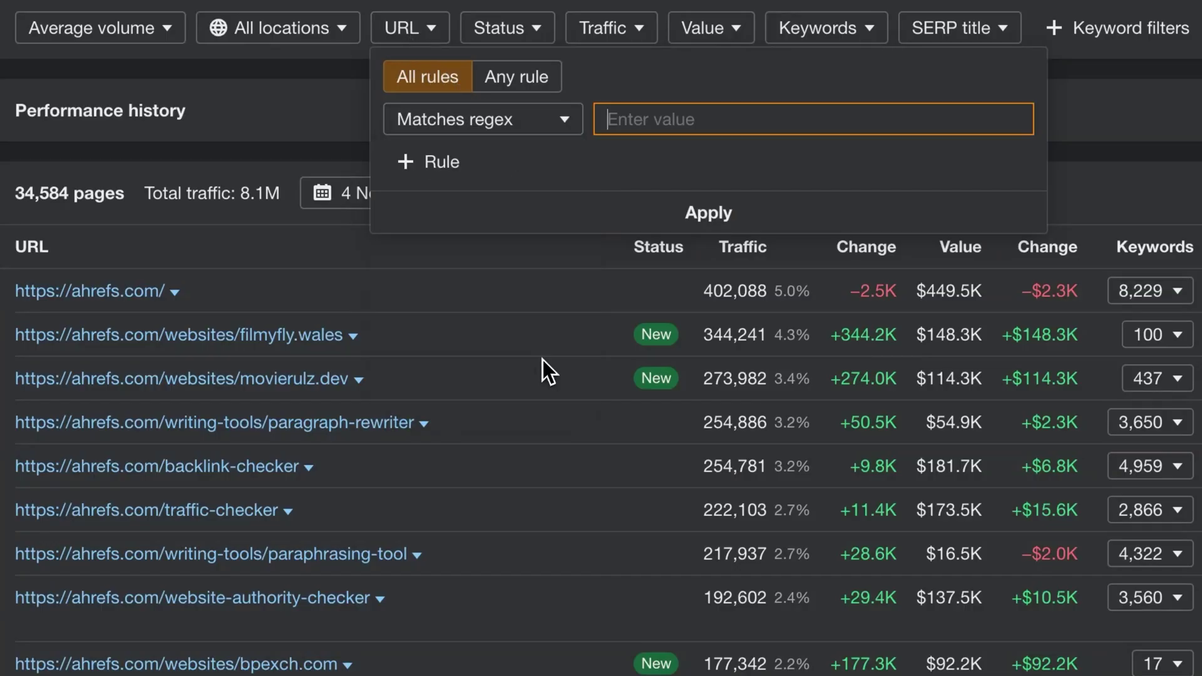
pyautogui.write('/blog(/.*)?$')
# Apply the /blog(/.*)?$ regex URL filter and reload top pages with only blog URLs.
pyautogui.click(607, 225)
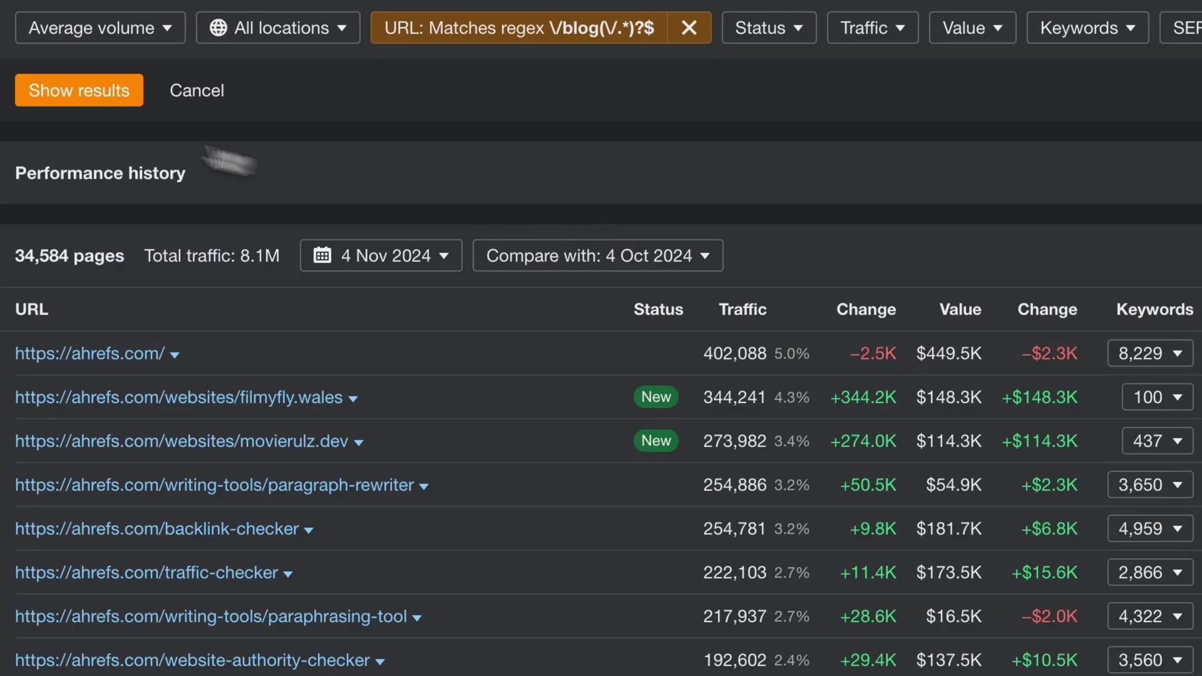
pyautogui.click(51, 93)
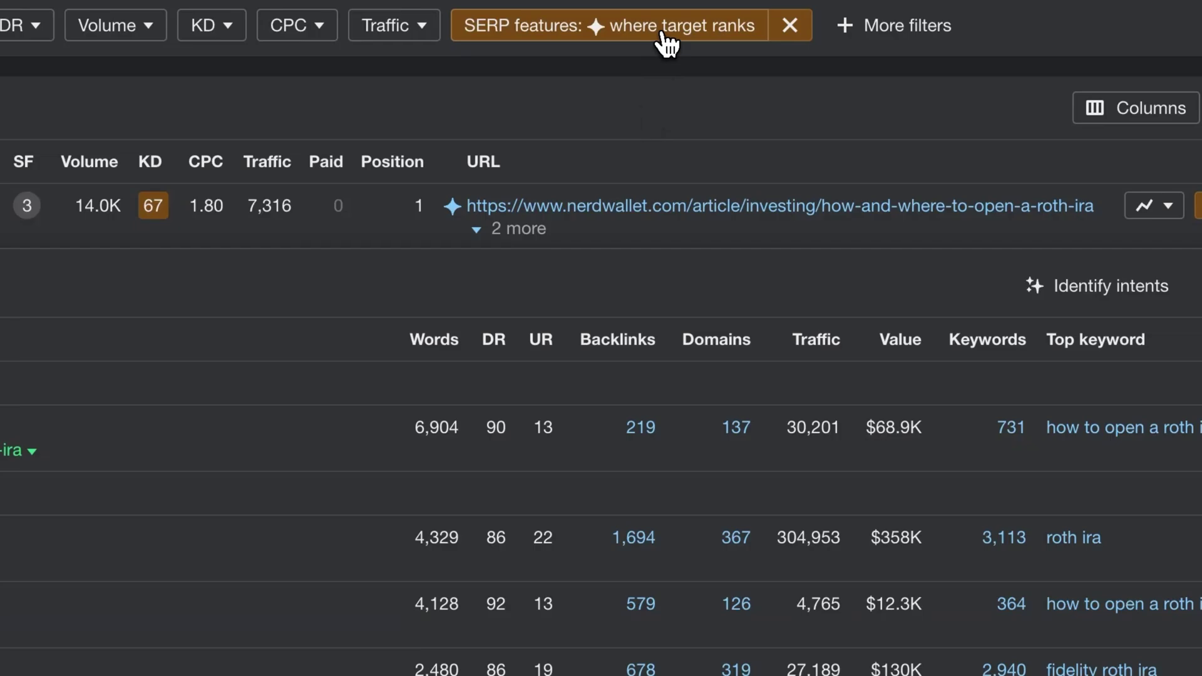
# Expand the AI overview row in the SERP overview to reveal its three cited pages.
pyautogui.click(668, 42)
pyautogui.click(668, 42)
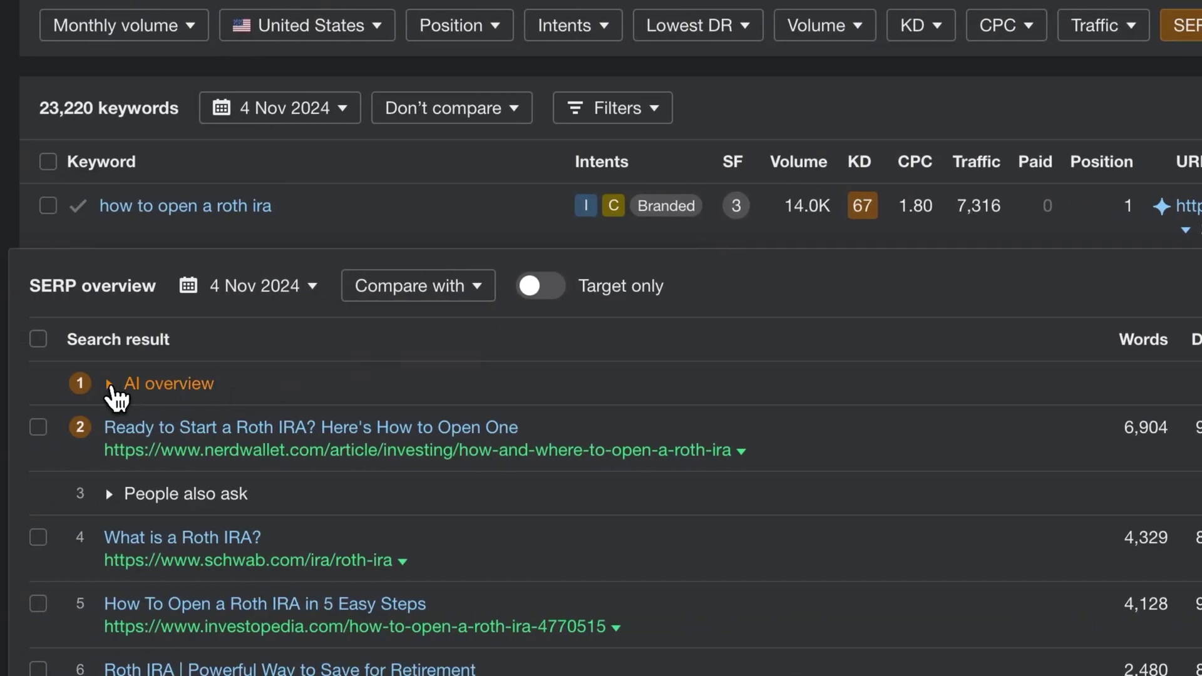
pyautogui.click(109, 385)
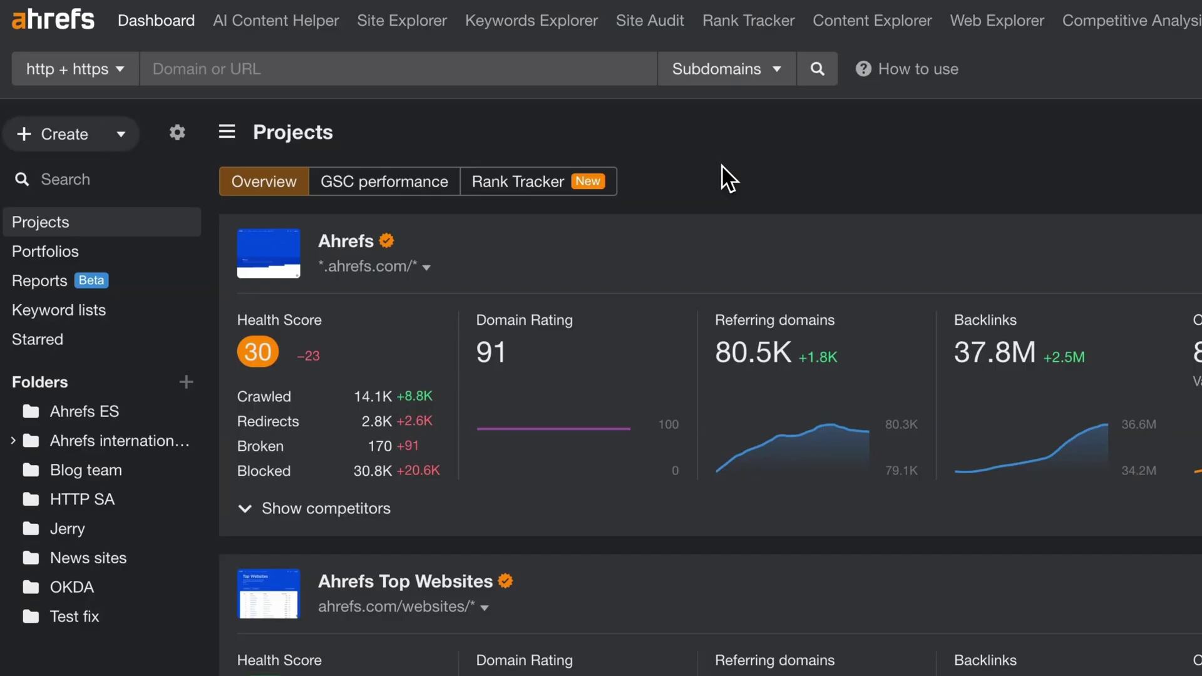
# Show Rank Tracker metrics for projects with keywords only, then open the Ahrefs ES folder.
pyautogui.click(553, 193)
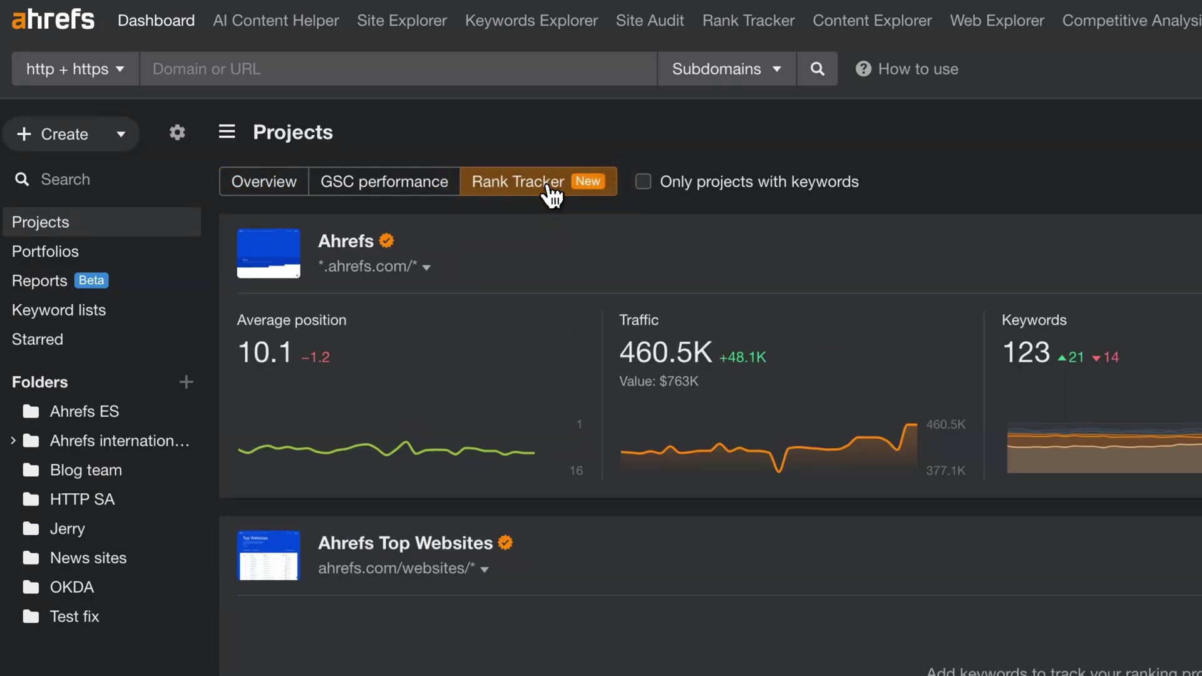
pyautogui.click(643, 182)
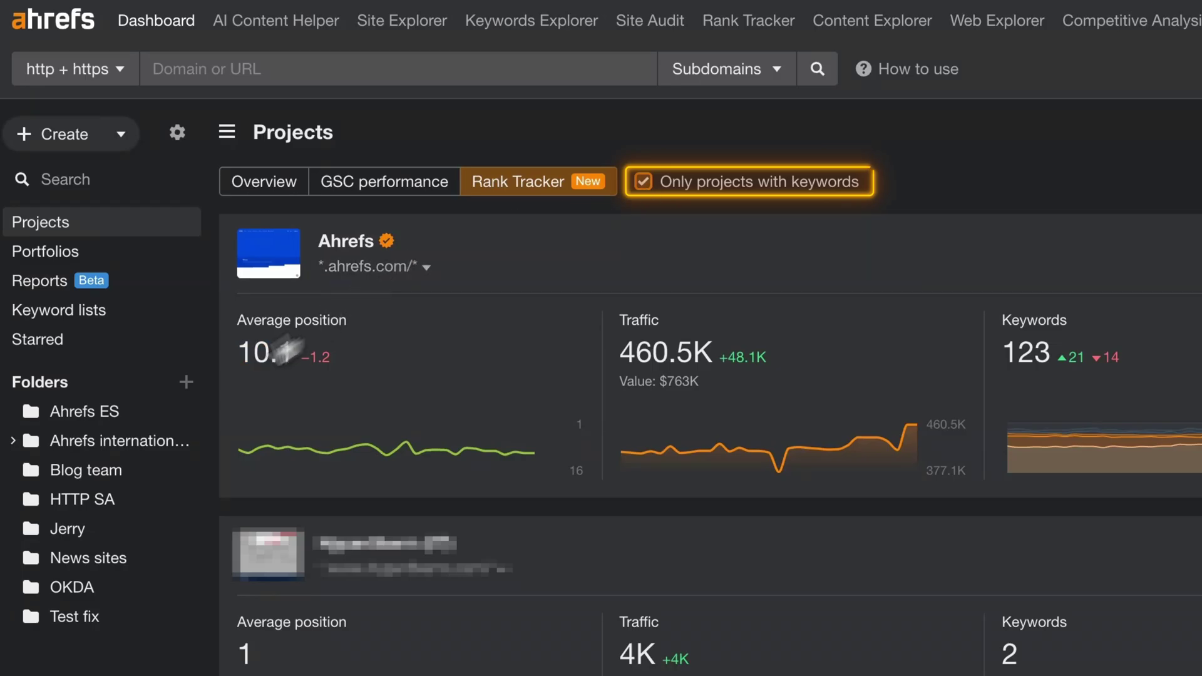
pyautogui.click(140, 415)
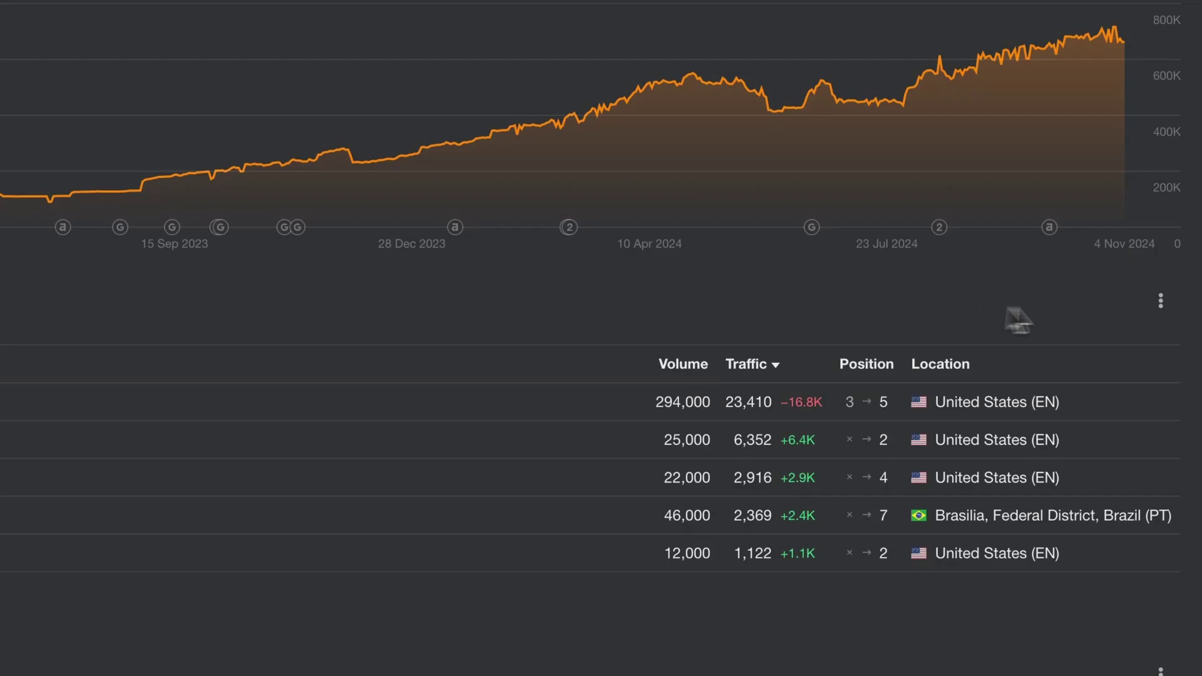
# Set the Top keywords: By traffic table's number of results to 25 and save.
pyautogui.click(1171, 386)
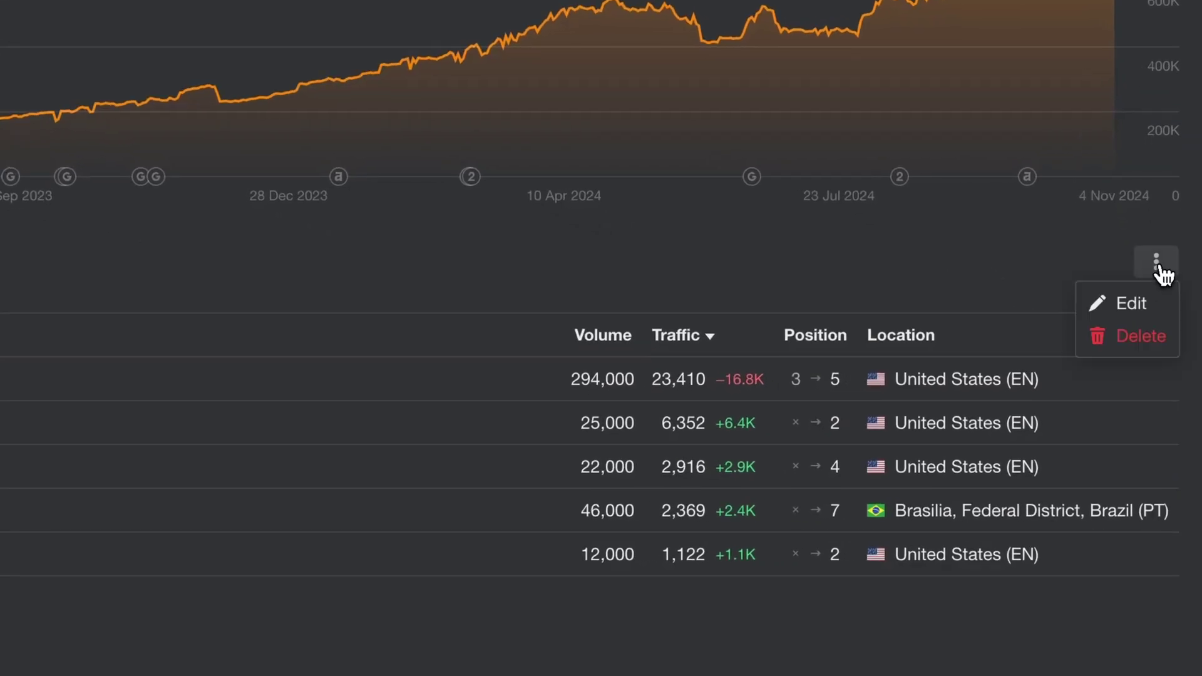
pyautogui.click(1127, 305)
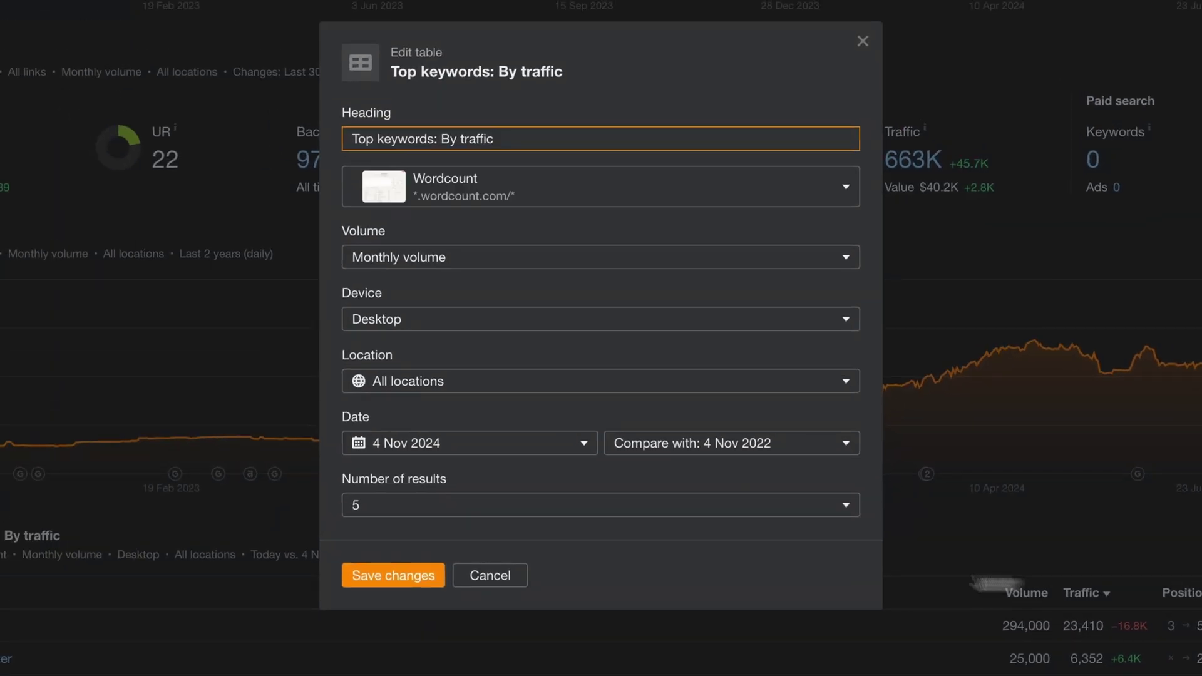
pyautogui.click(505, 513)
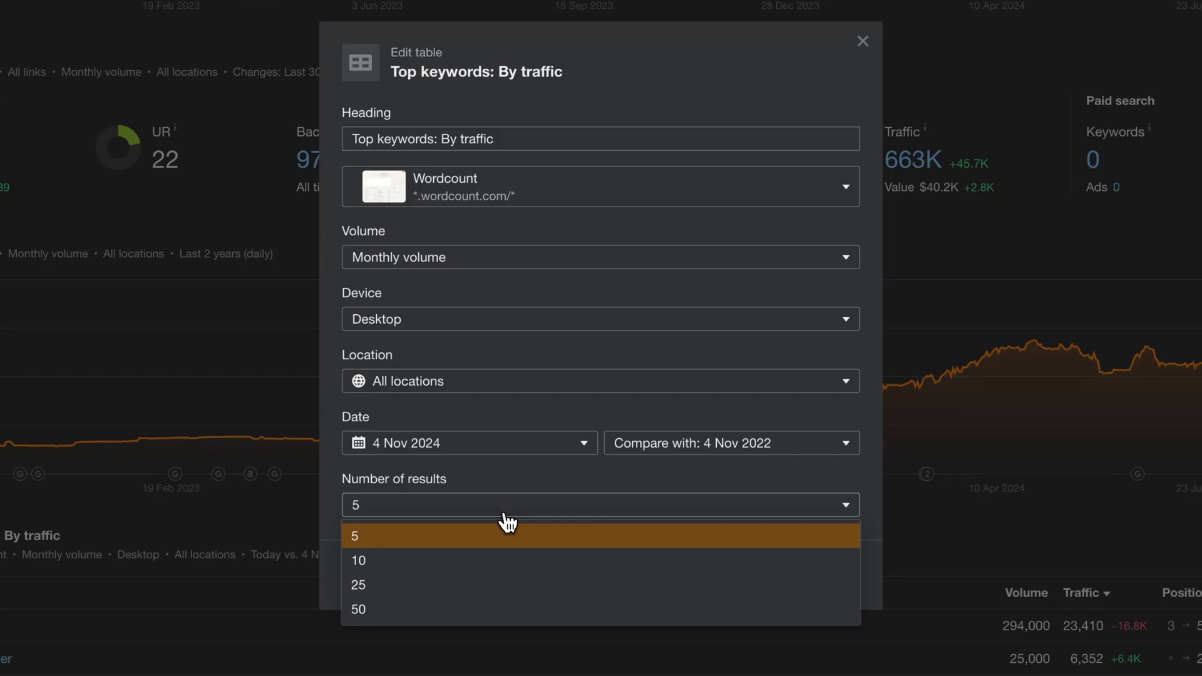
pyautogui.click(458, 597)
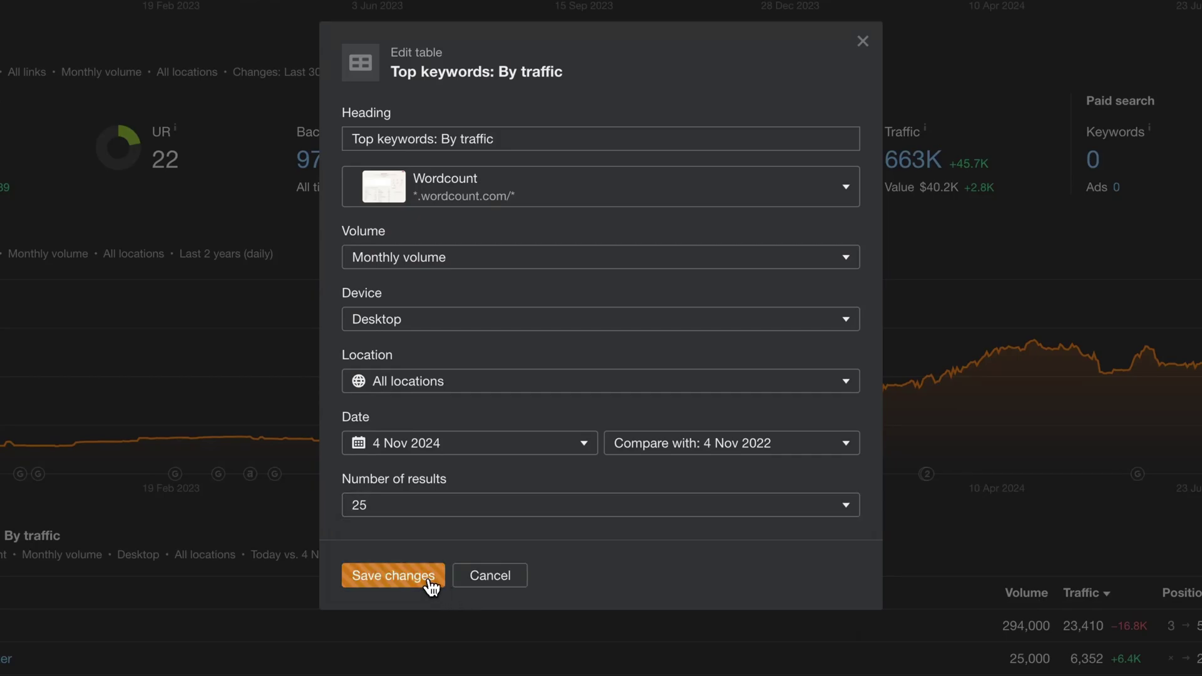
pyautogui.click(430, 580)
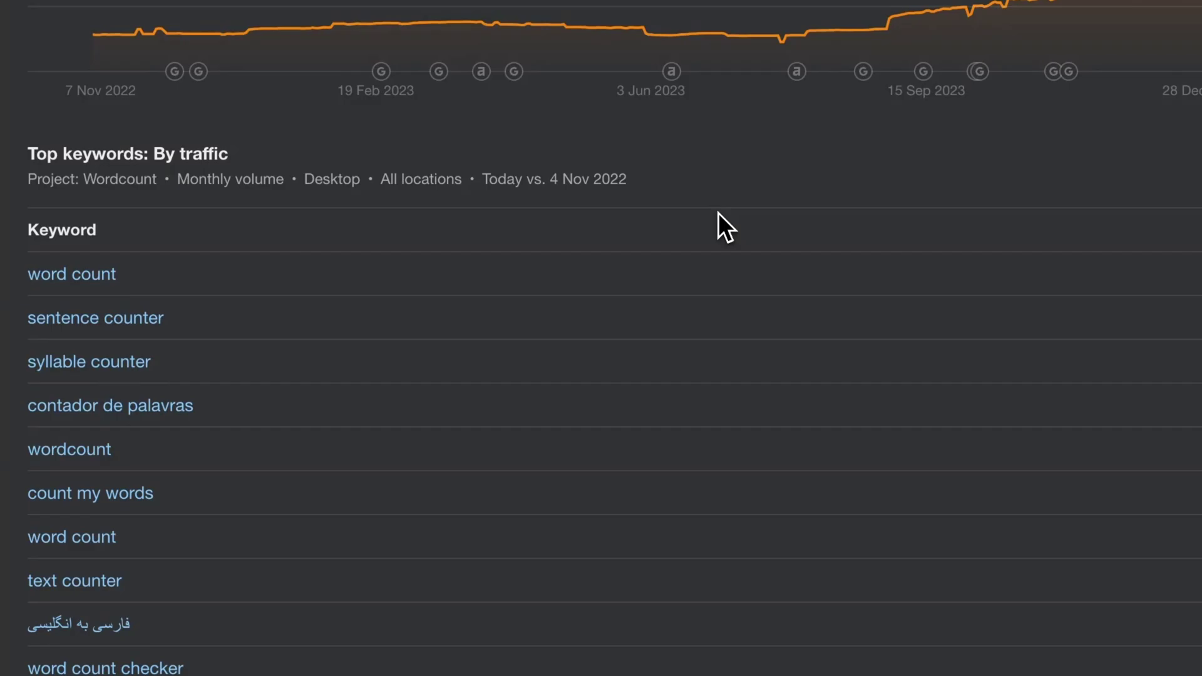